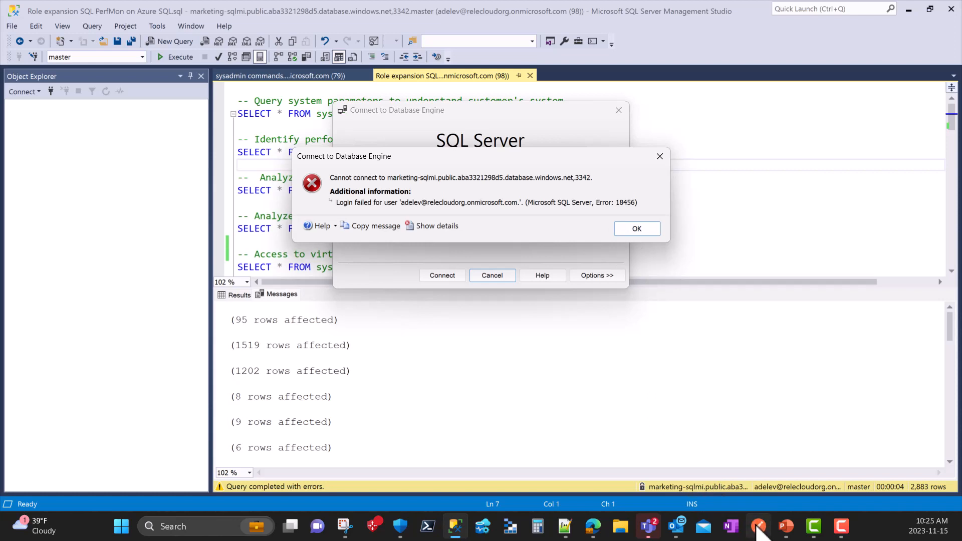
- Switch to the Microsoft Purview browser window and open the DevOps policies list
mouse_move(598, 535)
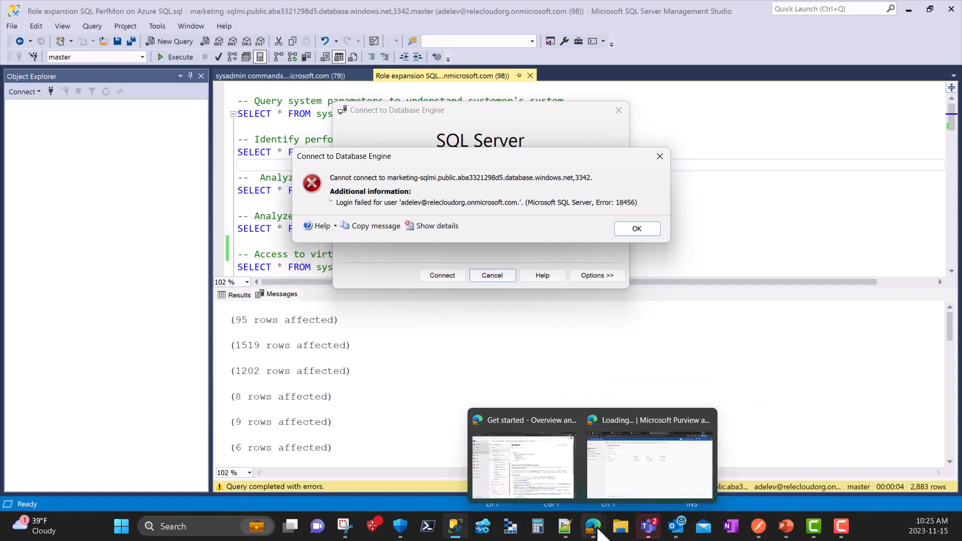
left_click(623, 484)
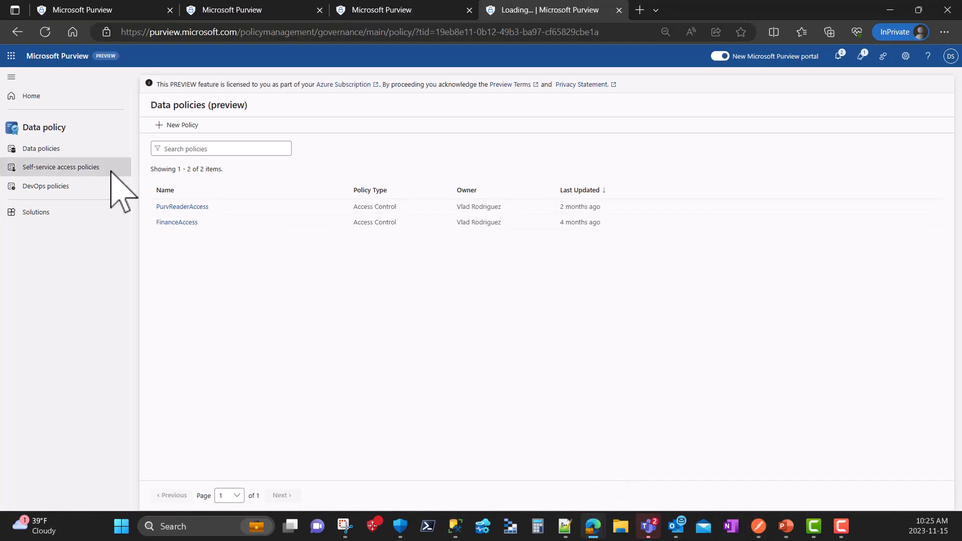
left_click(44, 187)
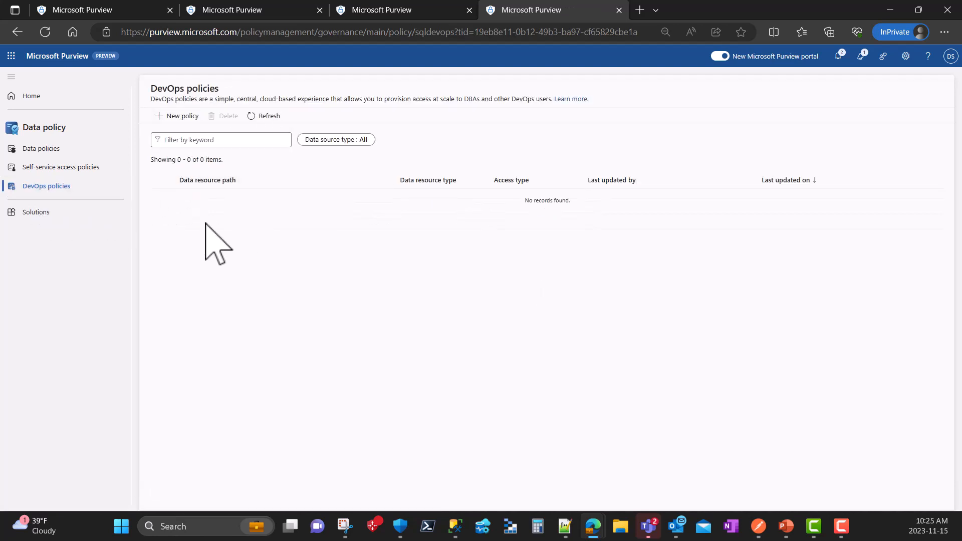
- Switch to Postman and send the List request from the DevOps policy CRUD collection
mouse_move(759, 533)
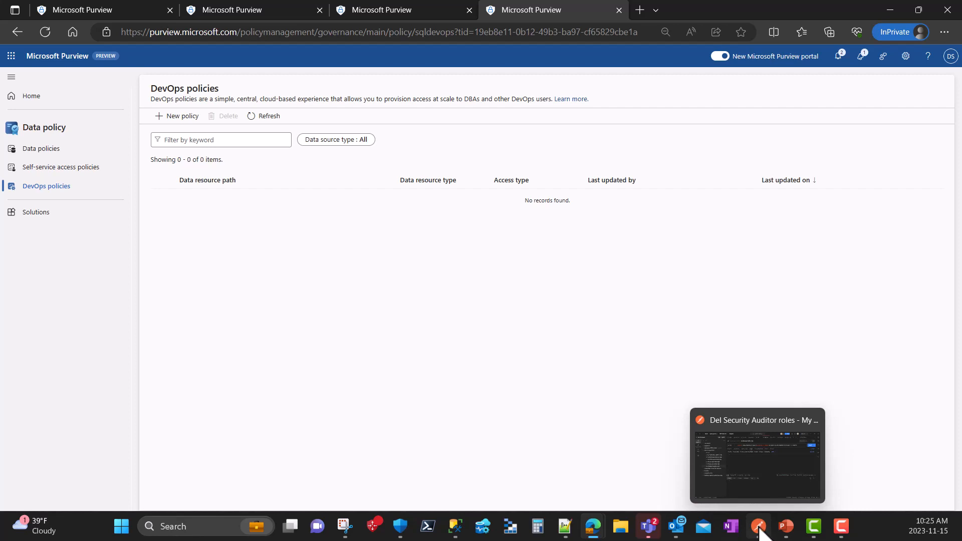
left_click(760, 532)
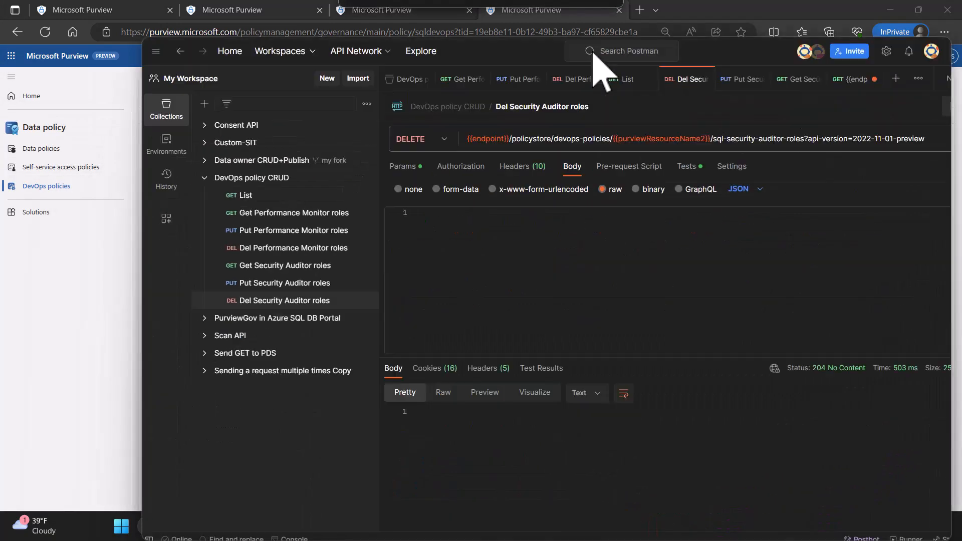
left_click(853, 20)
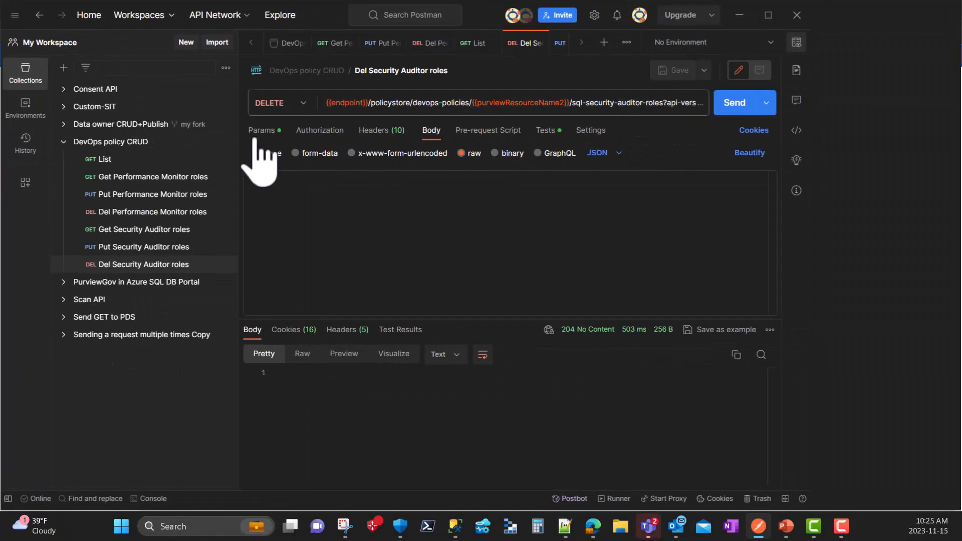
left_click(104, 162)
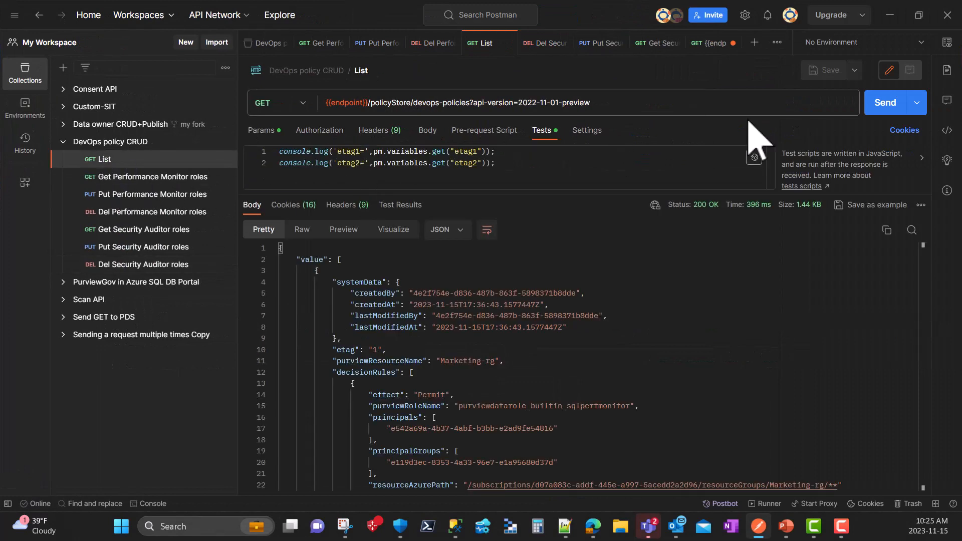
left_click(885, 108)
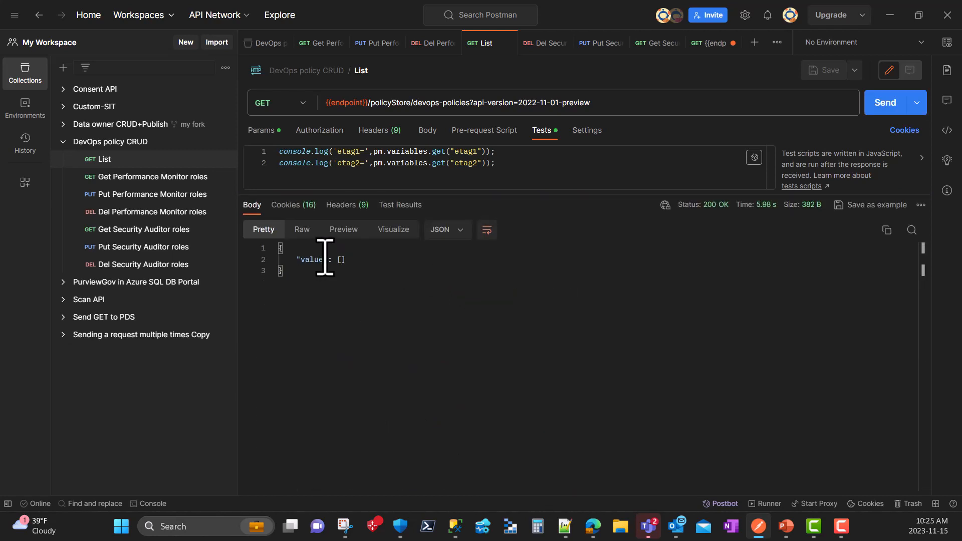
- Send the Put Performance Monitor roles request to create the SQL Performance Monitor policy for Marketing-rg, and review the response body
left_click(144, 198)
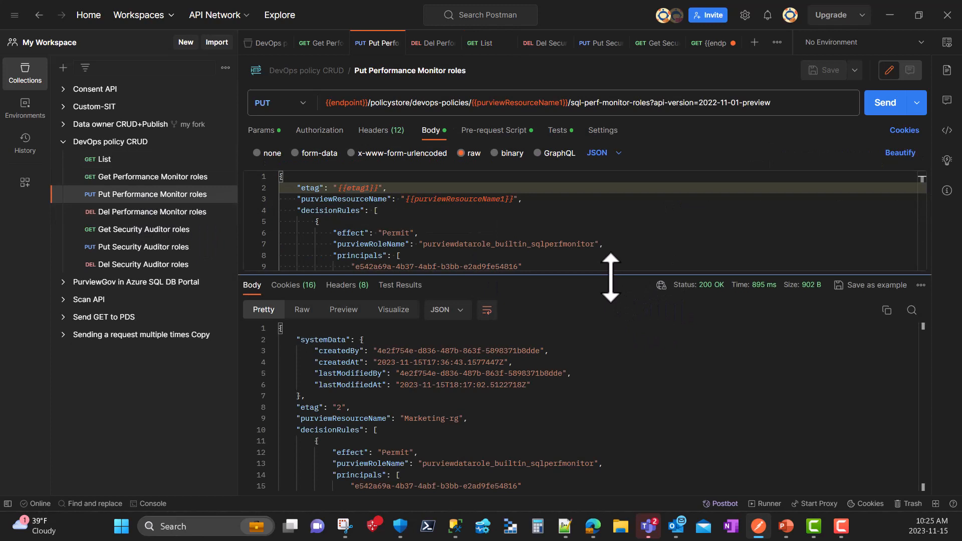
left_click_drag(611, 276, 612, 259)
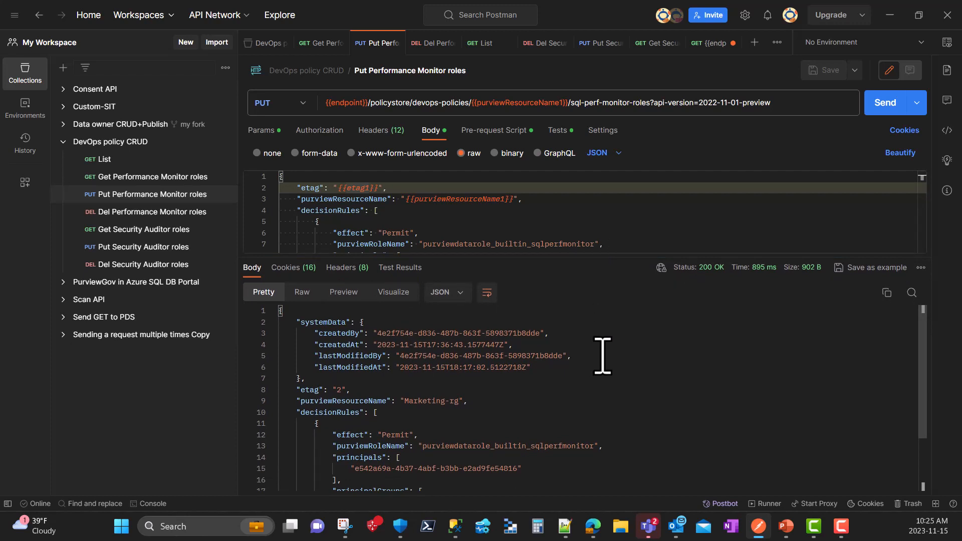
scroll(603, 356, "down", 3)
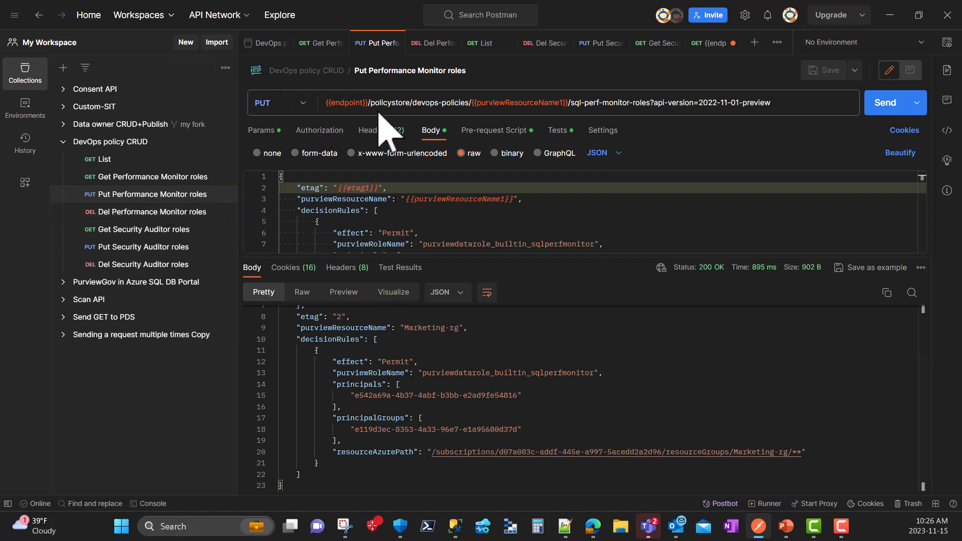
mouse_move(524, 108)
left_click(884, 106)
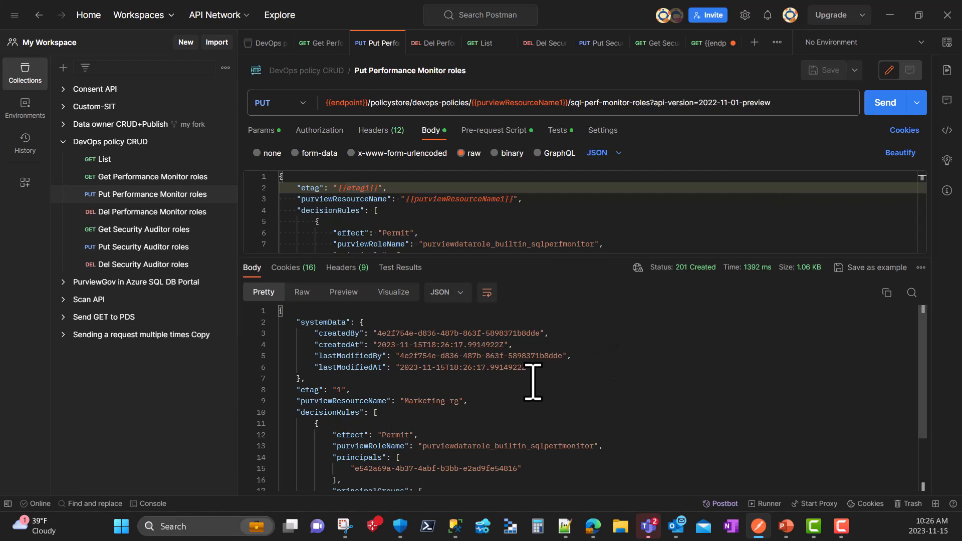
scroll(526, 376, "down", 2)
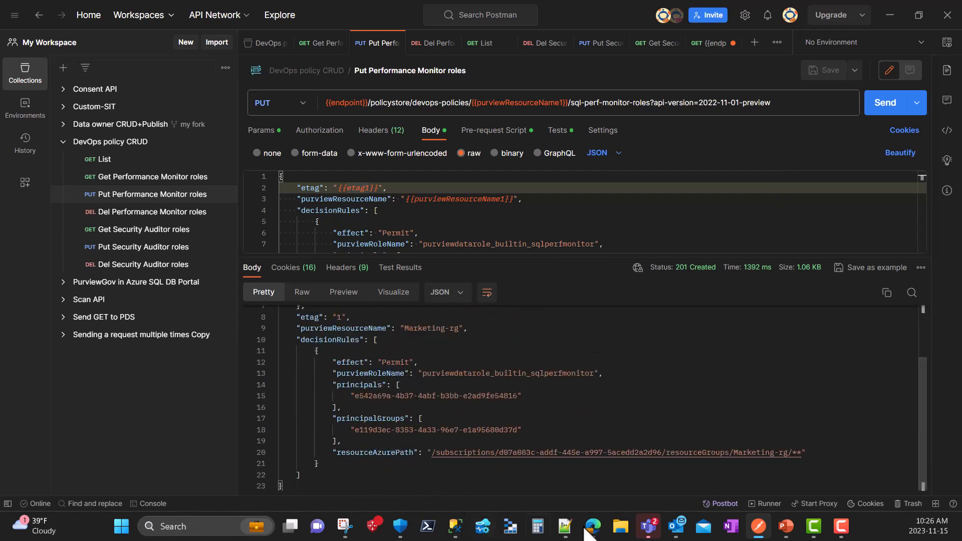
- Switch to Microsoft Purview, refresh the DevOps policies list and open the Marketing-rg policy's details
mouse_move(593, 526)
left_click(626, 479)
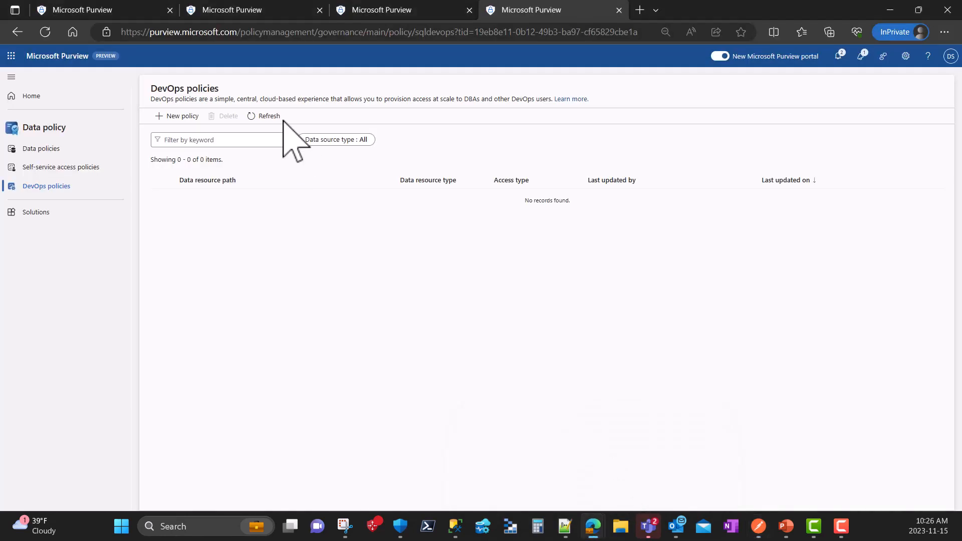
left_click(256, 115)
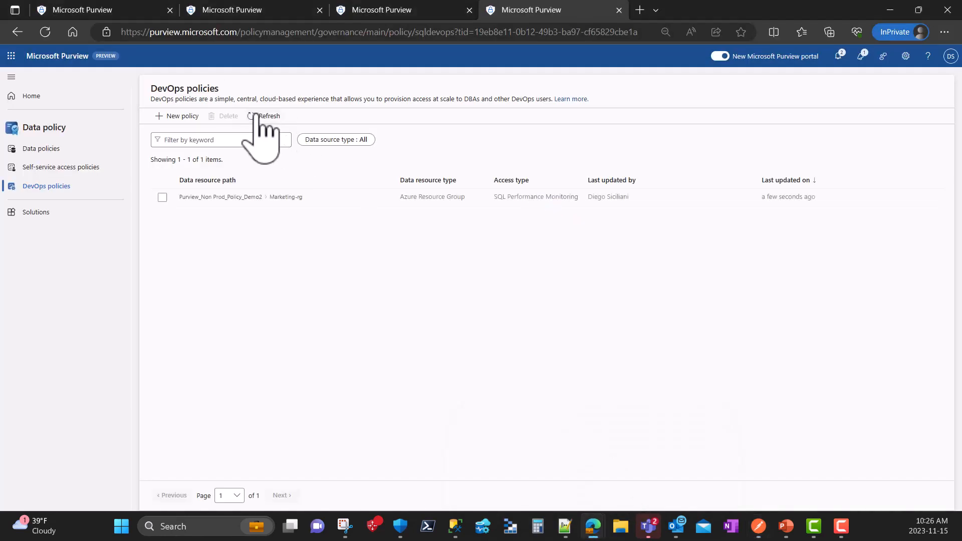
left_click(224, 197)
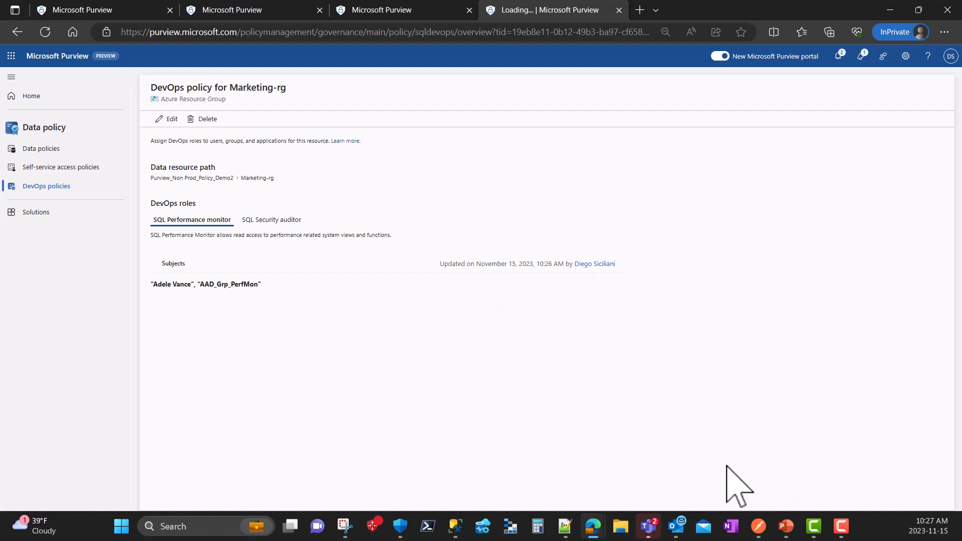
- Switch to Postman and enlarge the request body area of Put Performance Monitor roles to examine the full JSON
left_click(760, 527)
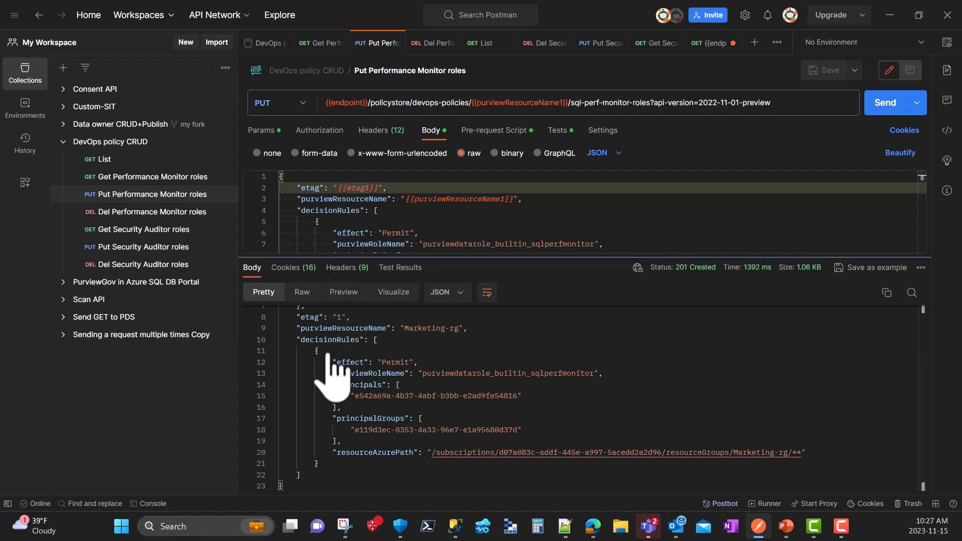
left_click_drag(326, 258, 283, 408)
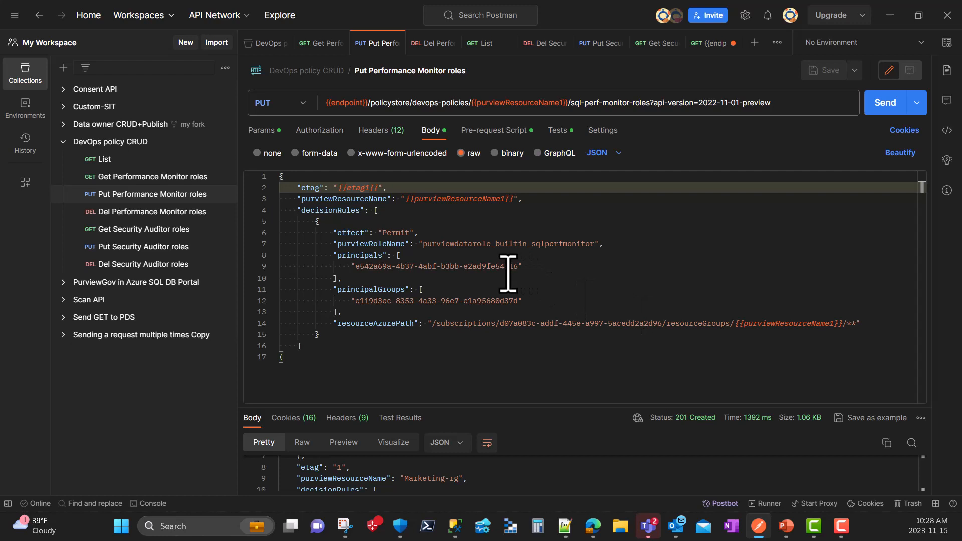
- Switch to SQL Server Management Studio, dismiss the login error and connect again to the marketing-sqlmi server with the same account
left_click(456, 527)
left_click(637, 230)
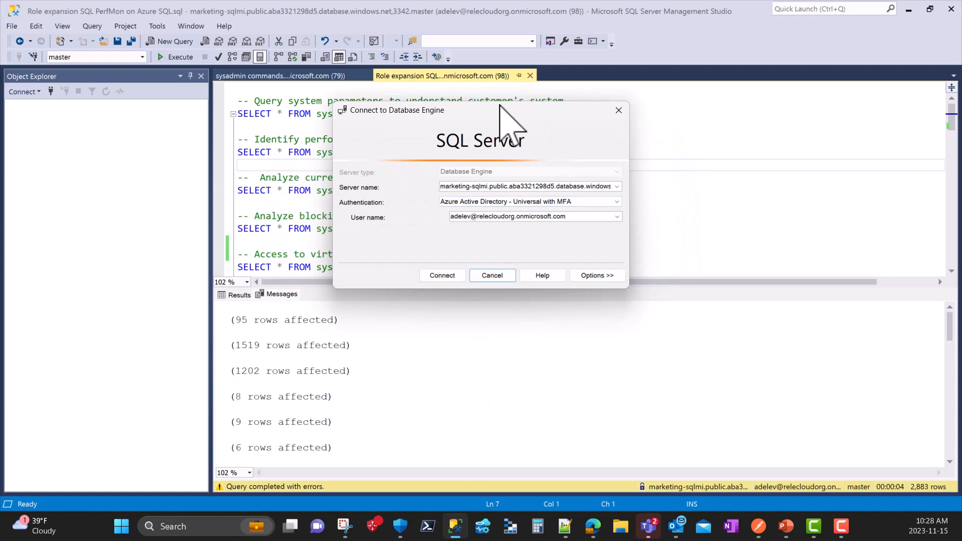
left_click(437, 275)
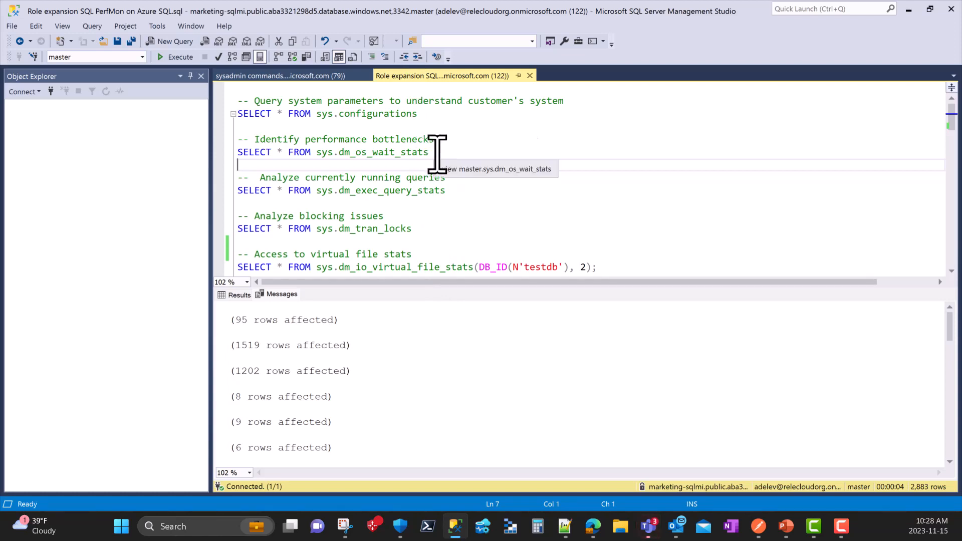
- Run the sys.dm_os_wait_stats query and then the sys.dm_exec_query_stats query separately from the open script
left_click_drag(437, 154, 216, 155)
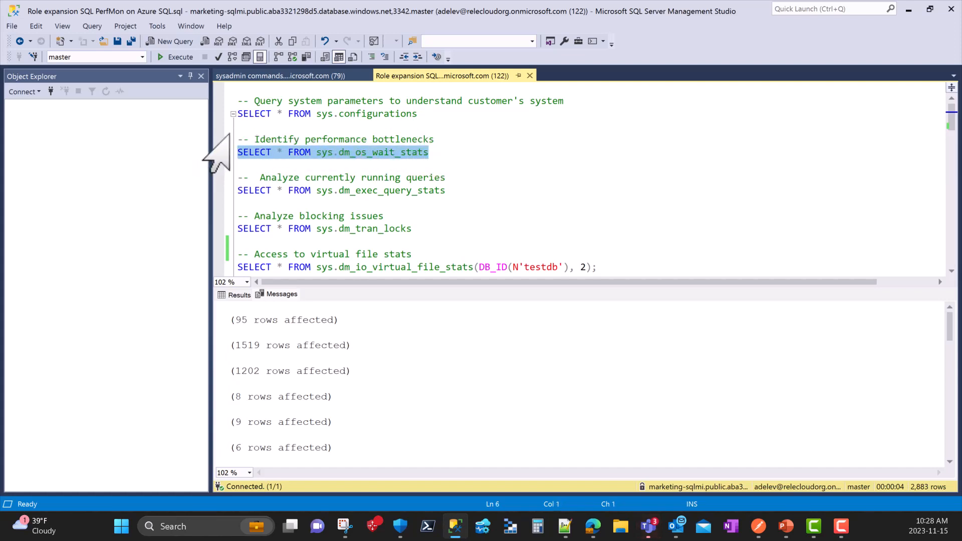
left_click(165, 58)
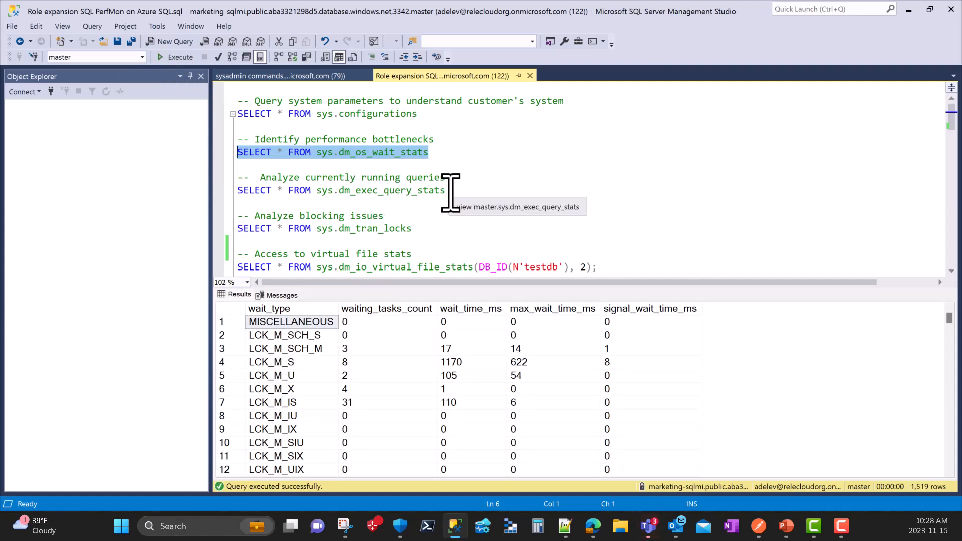
left_click_drag(449, 191, 219, 191)
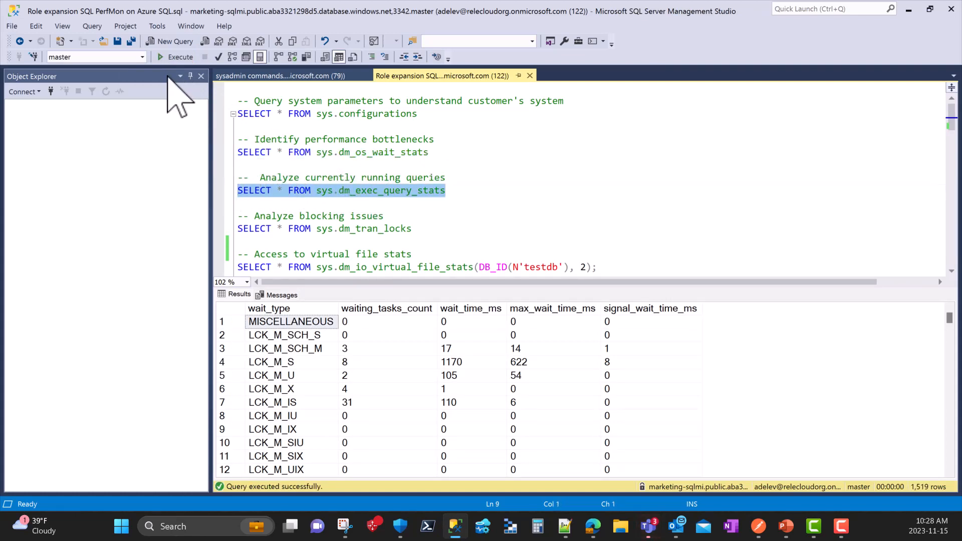
left_click(173, 57)
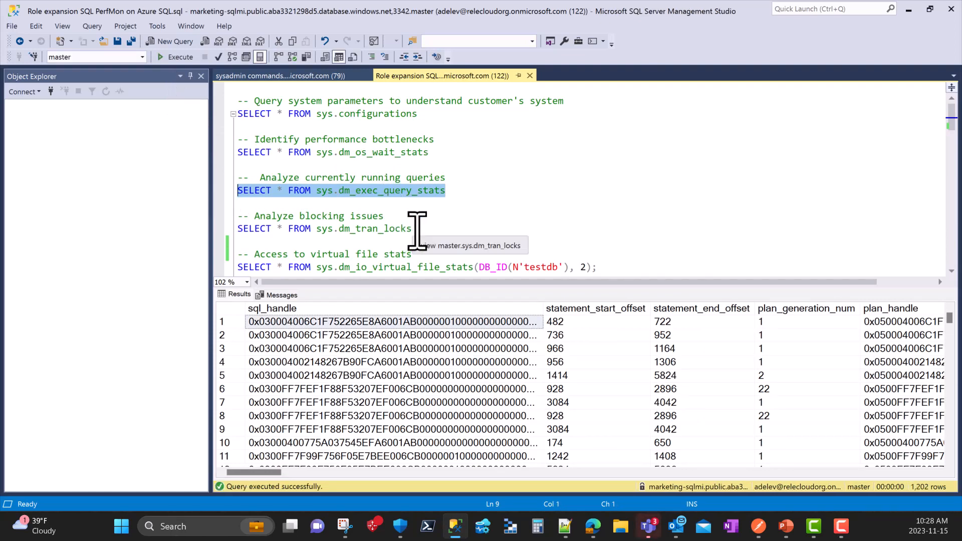
- Run the sys.dm_tran_locks query and then the sys.dm_io_virtual_file_stats query for testdb separately
scroll(417, 230, "down", 1)
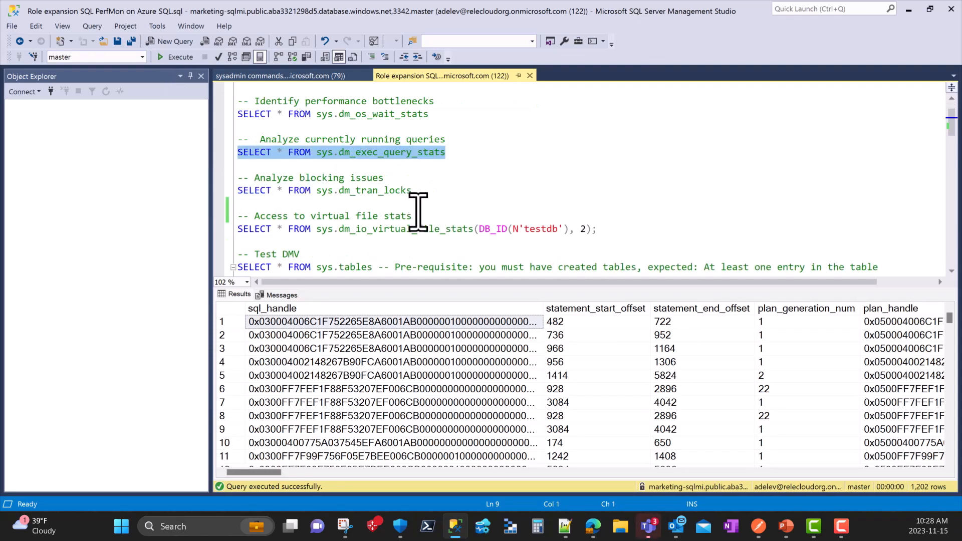
left_click_drag(413, 191, 216, 186)
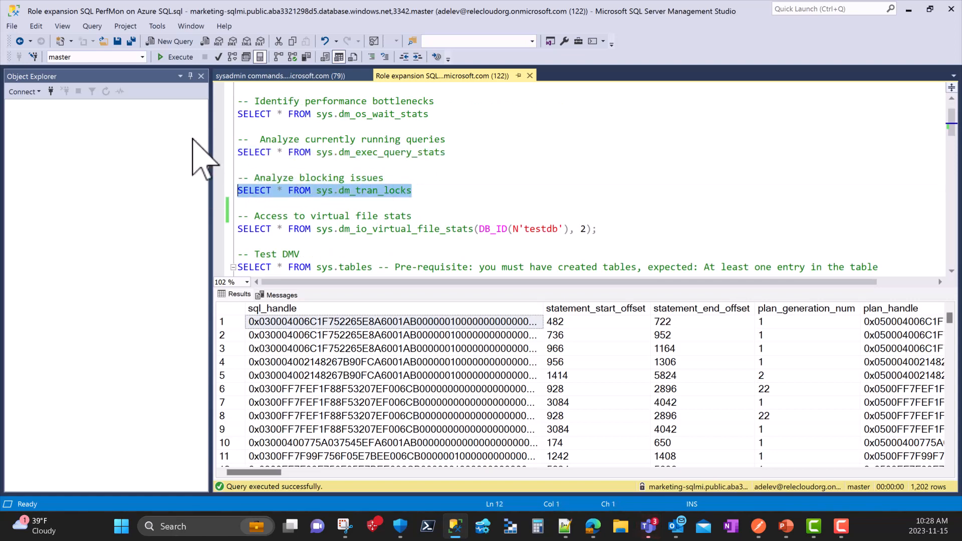
left_click(177, 57)
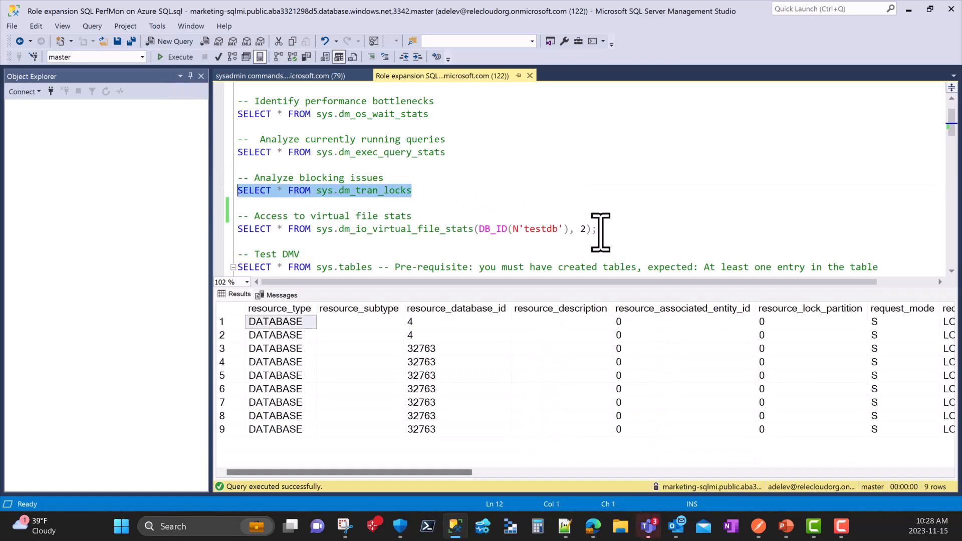
left_click_drag(597, 229, 238, 229)
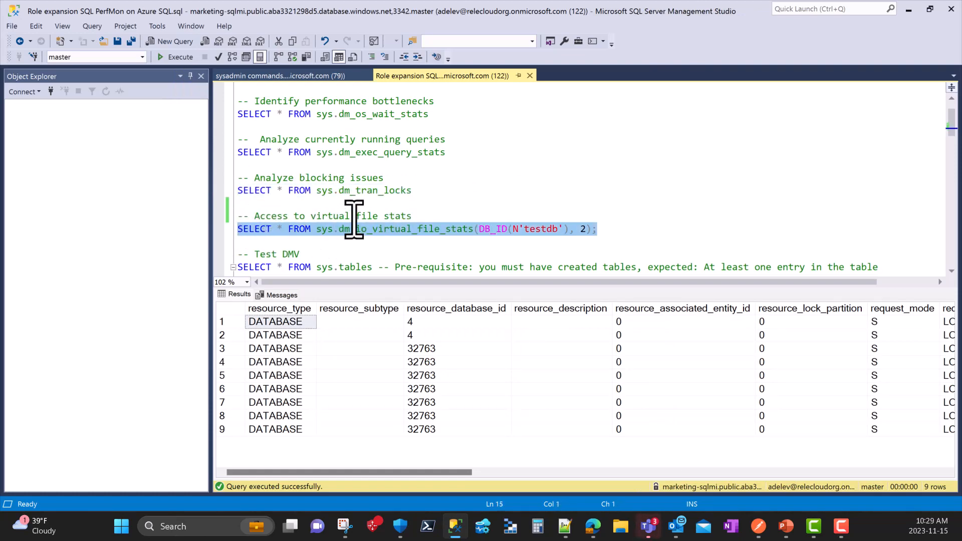
left_click(176, 57)
scroll(351, 171, "down", 20)
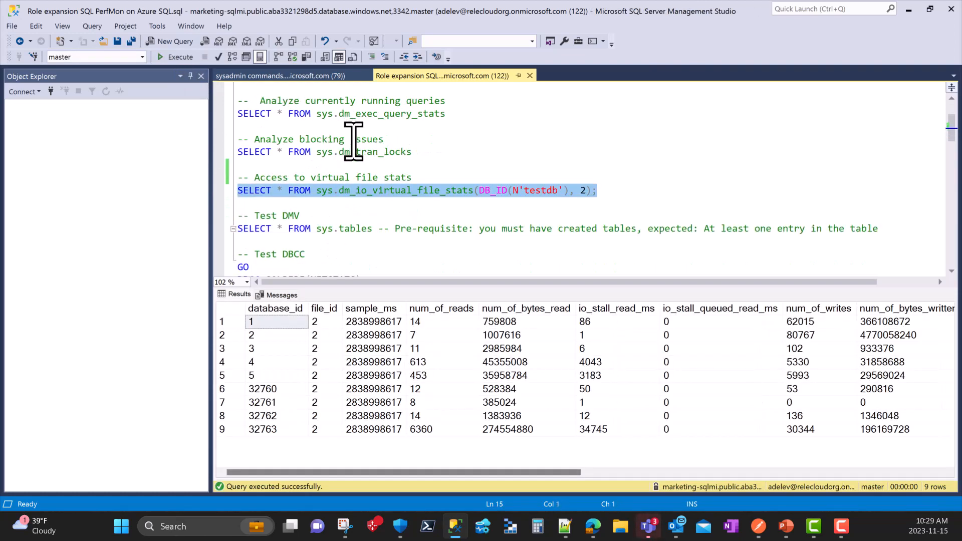
scroll(356, 141, "up", 2)
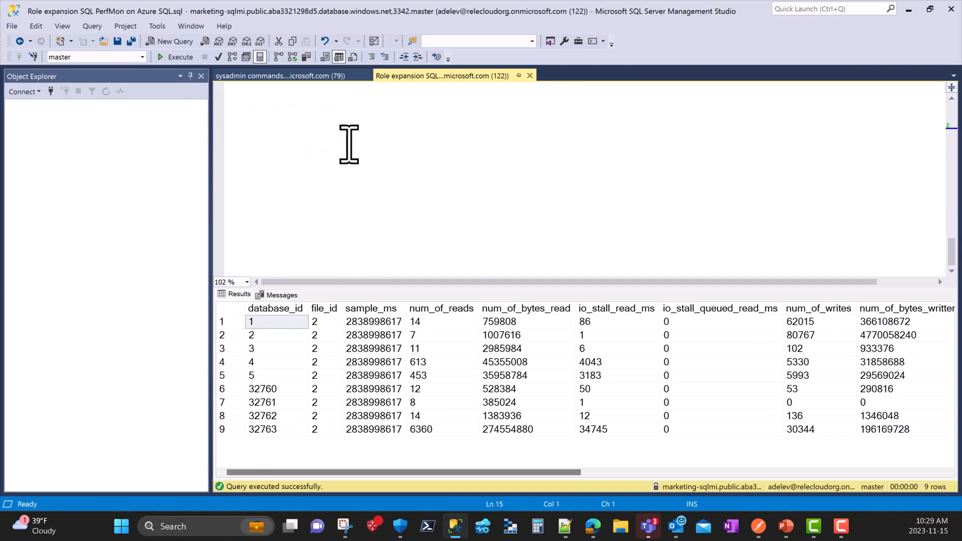
scroll(347, 145, "up", 15)
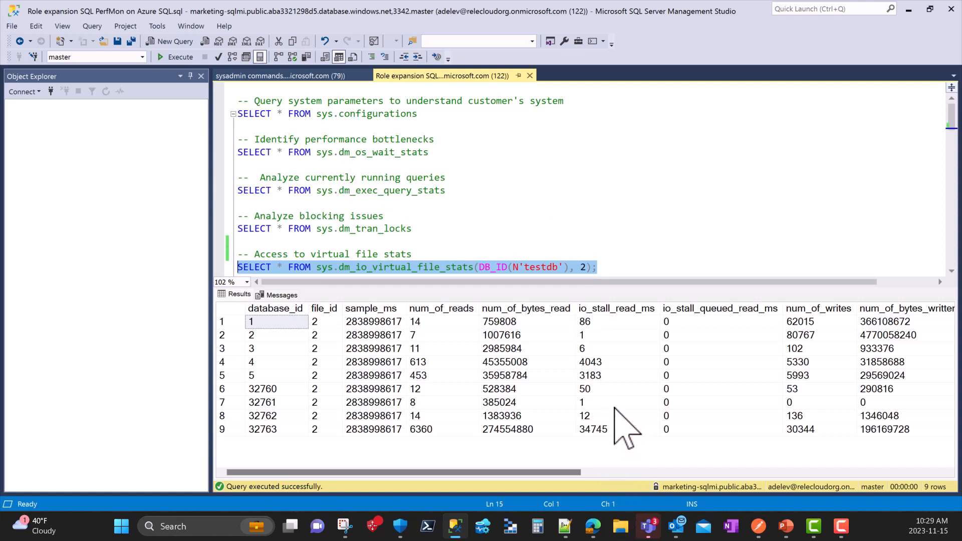
- Switch to Postman and send the Del Performance Monitor roles request to delete the policy's performance monitor role assignments
left_click(762, 535)
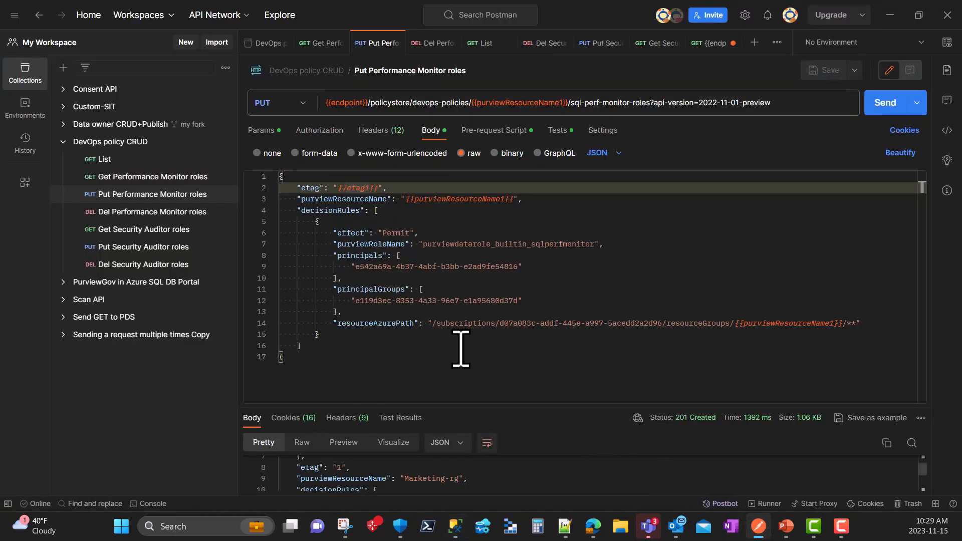
left_click(141, 216)
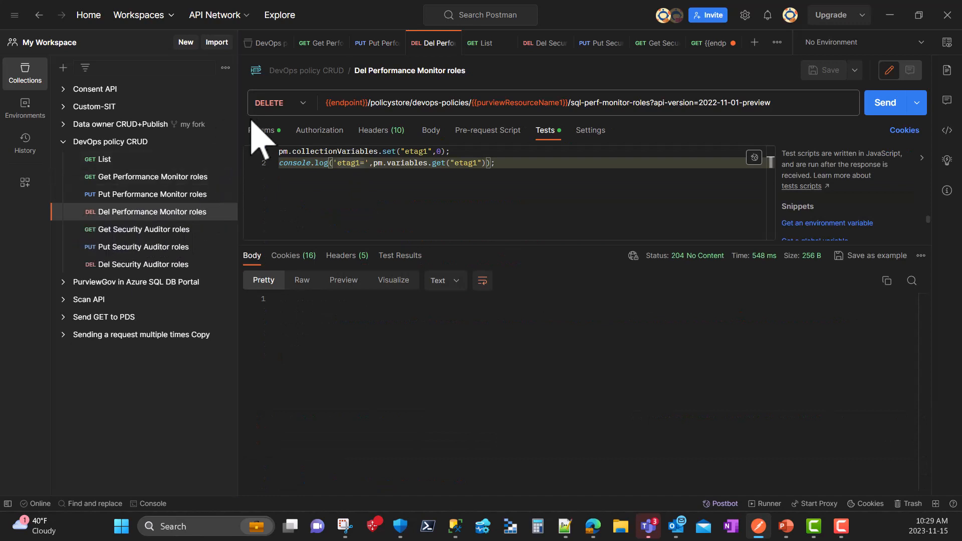
left_click(885, 111)
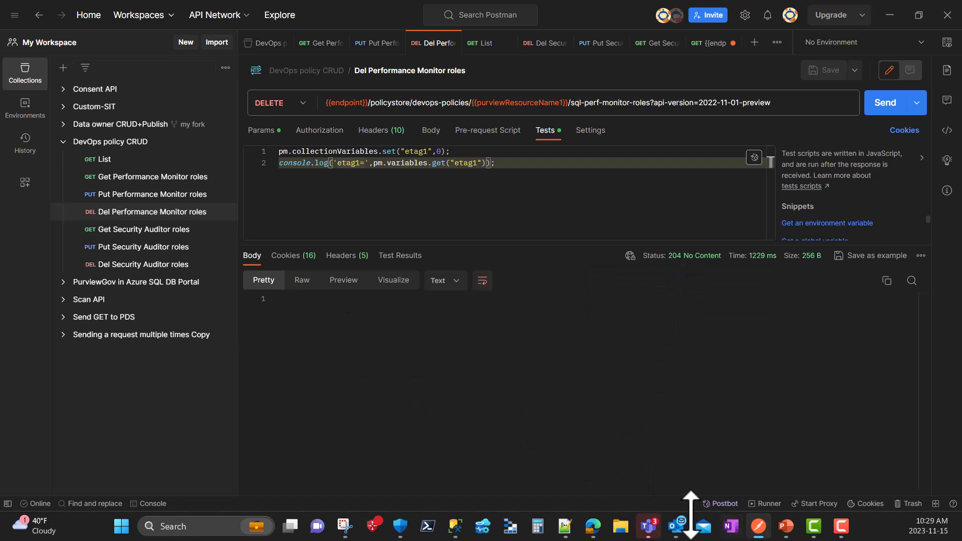
- Switch to the Microsoft Purview portal in Edge and open the list of DevOps policies to check the policy deletion
mouse_move(593, 526)
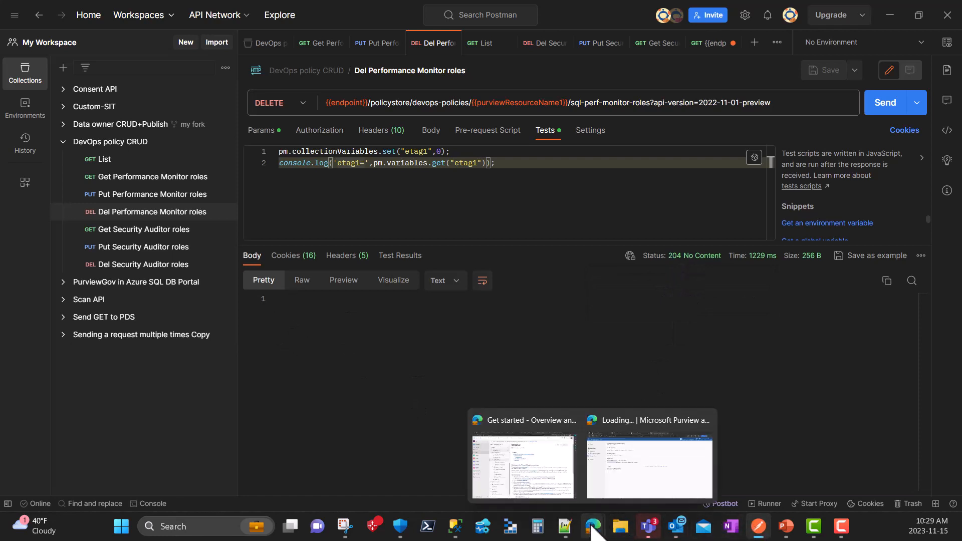
left_click(636, 492)
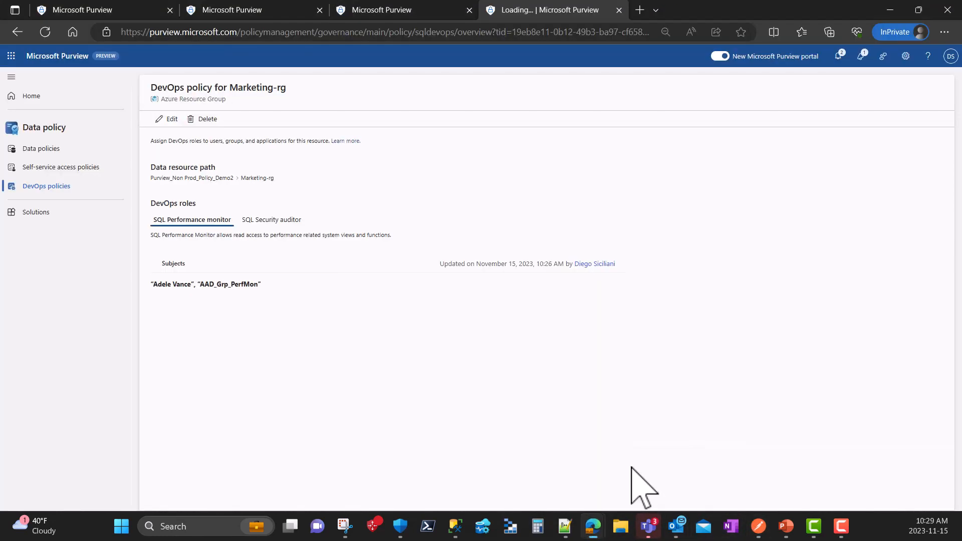
left_click(48, 188)
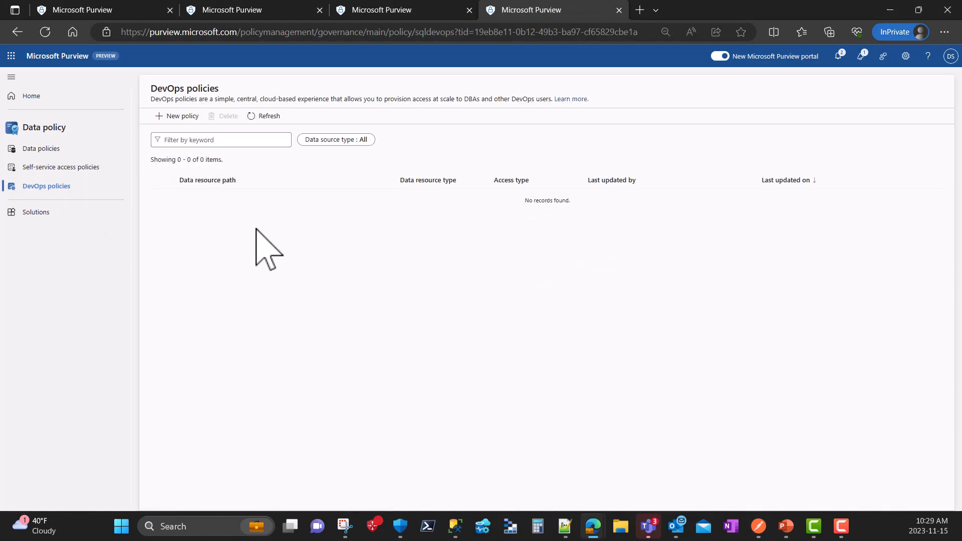
- Switch to SQL Server Management Studio, remove the sys.configurations query from the open script and save the file
left_click(455, 527)
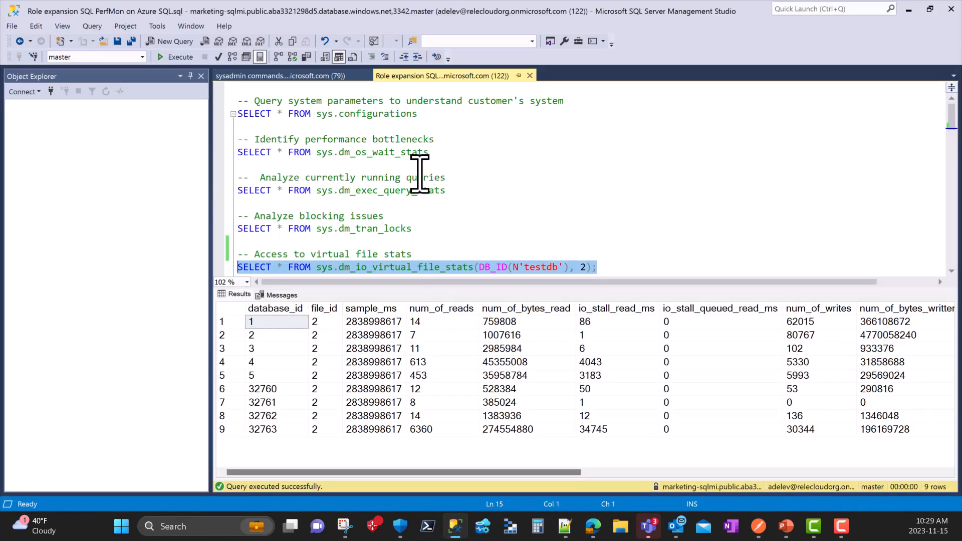
left_click(429, 117)
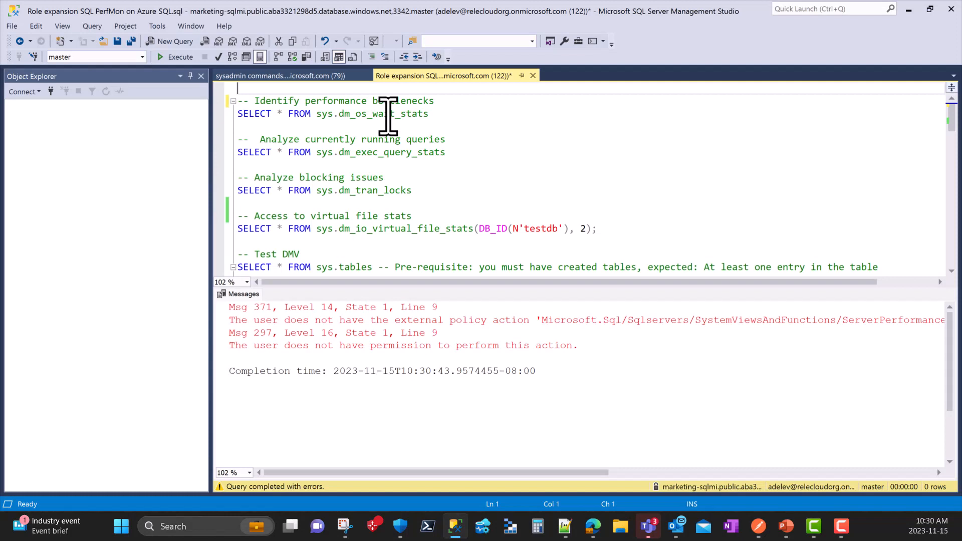
key("ctrl+s")
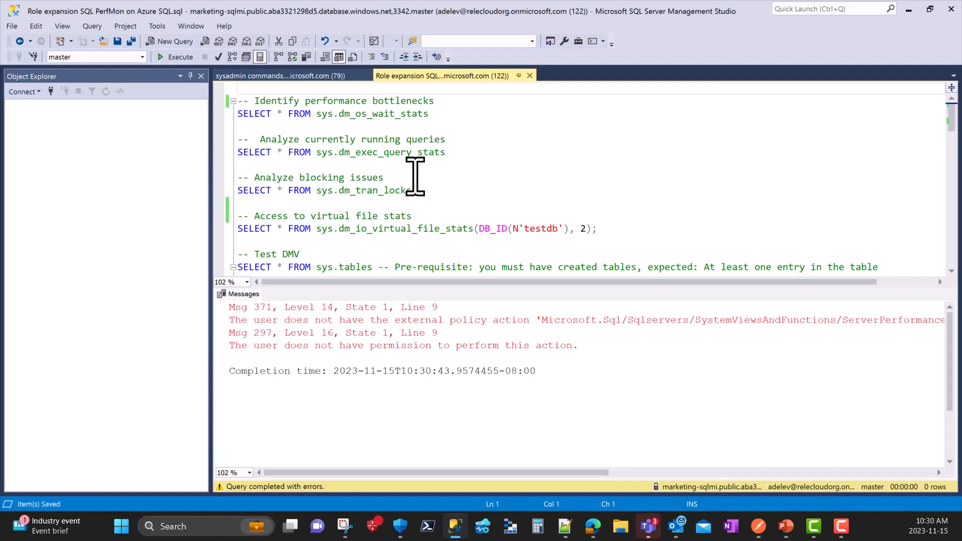
- Run only the sys.dm_tran_locks query under the blocking issues comment to test the revoked access
left_click(415, 193)
left_click_drag(415, 193, 226, 182)
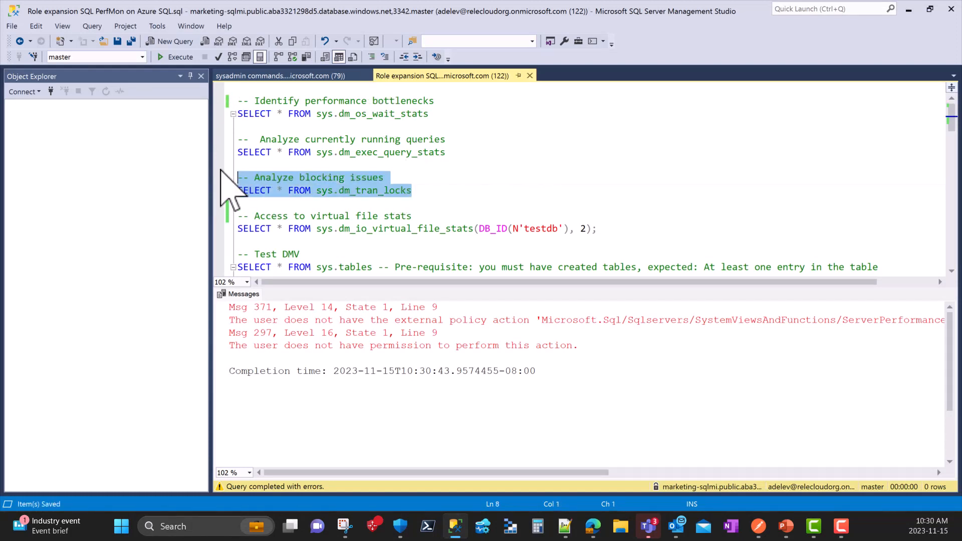
left_click(175, 57)
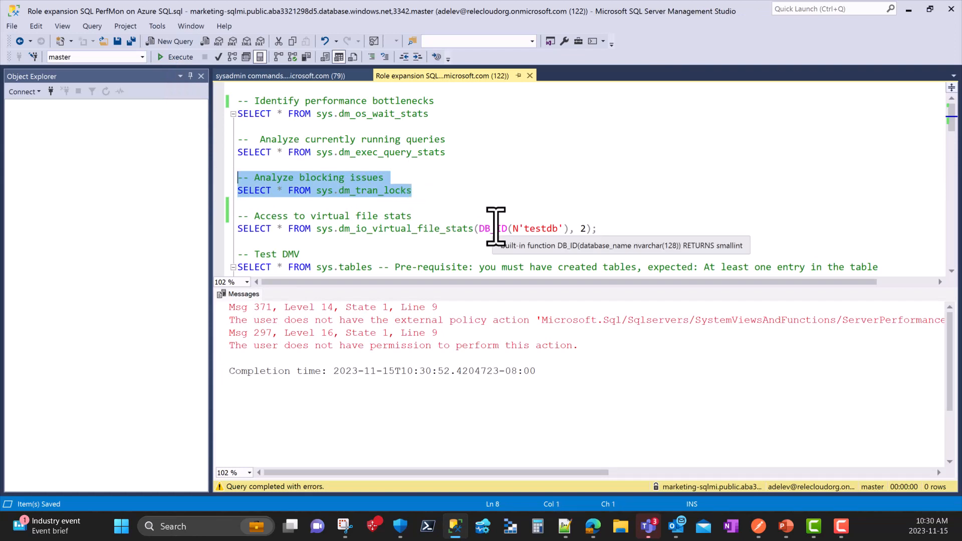
- Try to connect to the marketing-sqlmi server with the group member's account by entering the account password, and close the connection dialog
left_click(34, 57)
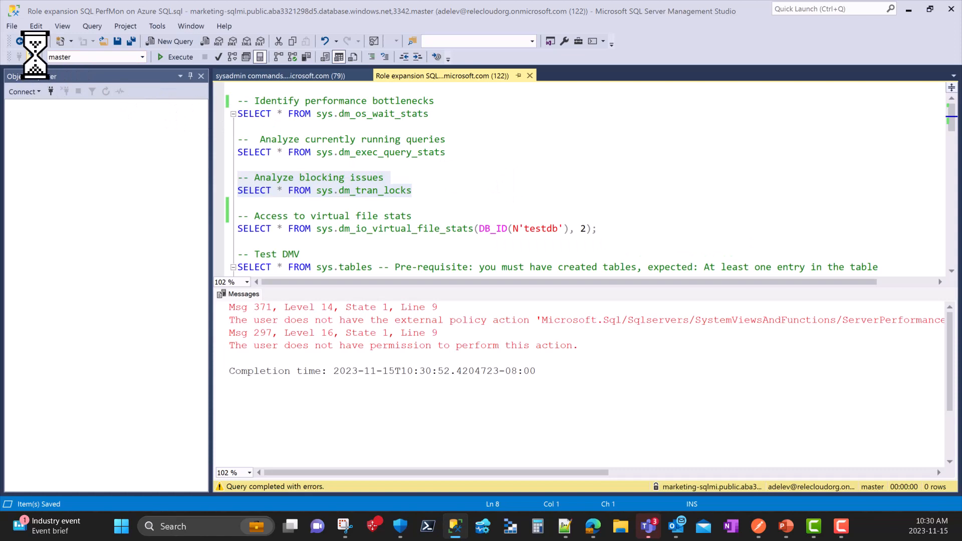
left_click(449, 277)
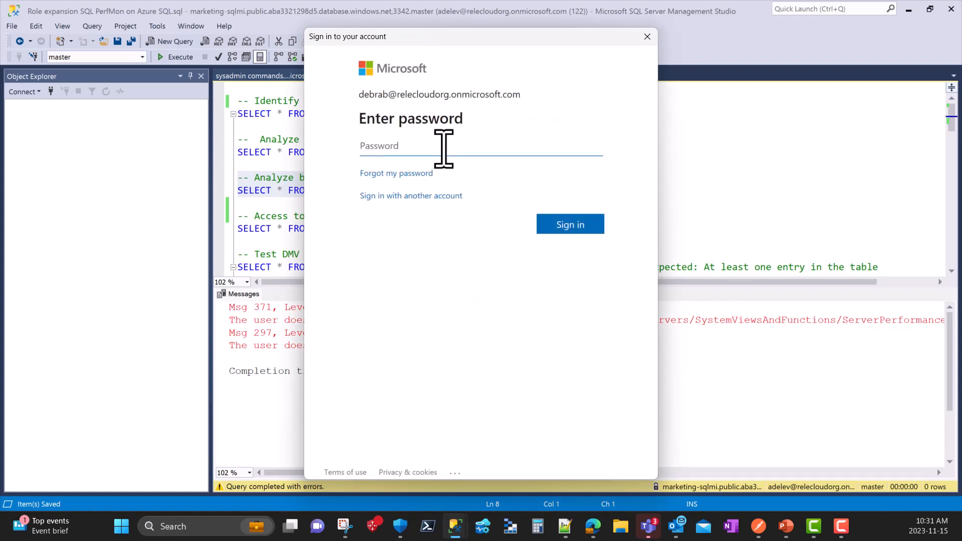
key("ctrl+v")
left_click(547, 228)
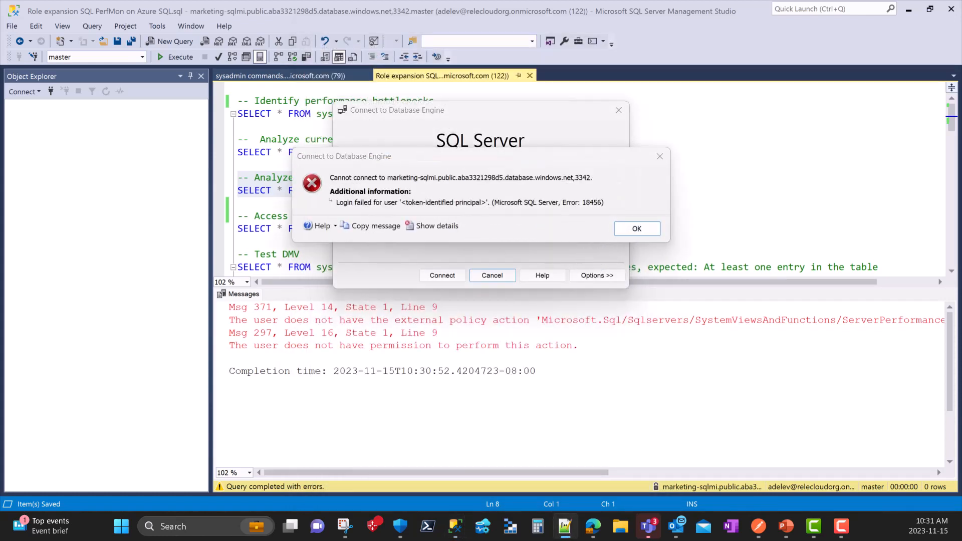
left_click(642, 230)
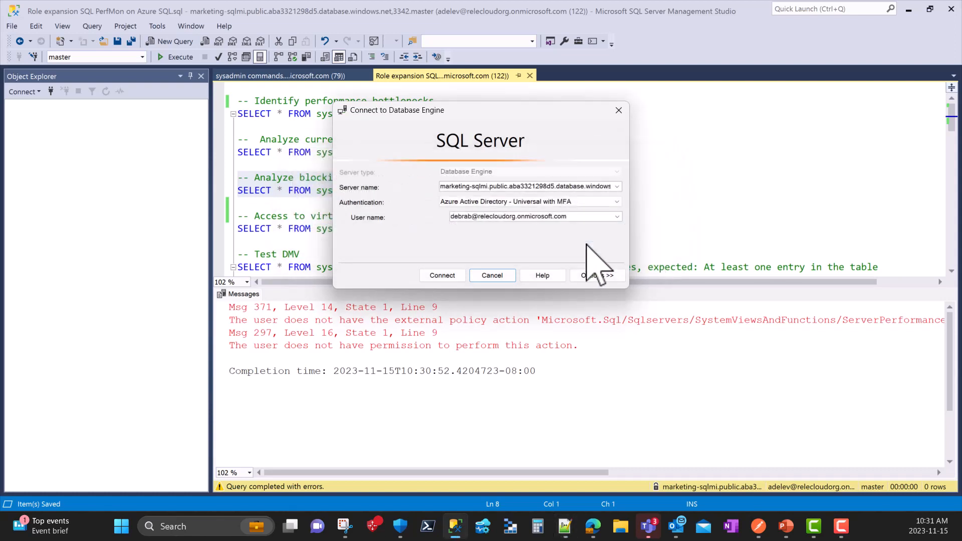
left_click(619, 110)
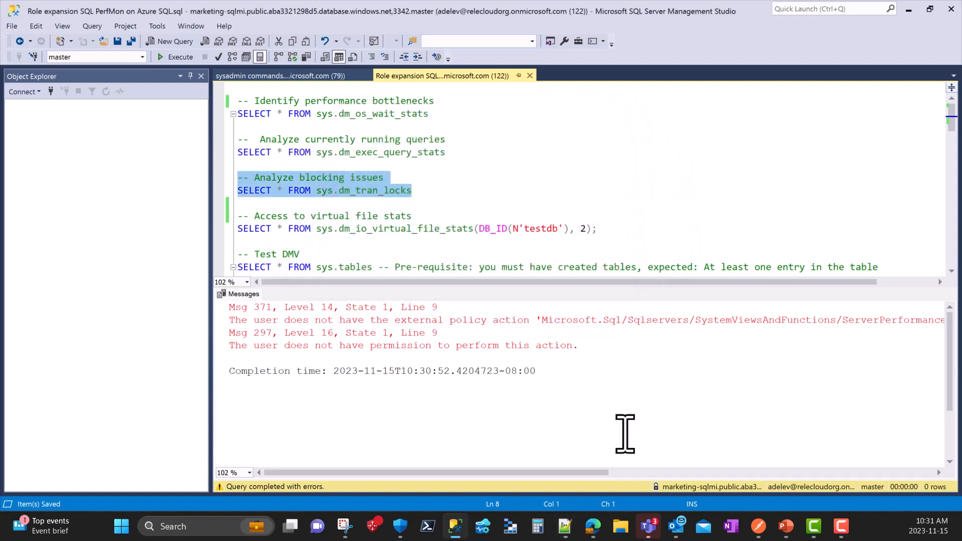
- Switch to the Microsoft Purview portal in Edge and open the results of the Nov 15 policy audit search
mouse_move(593, 538)
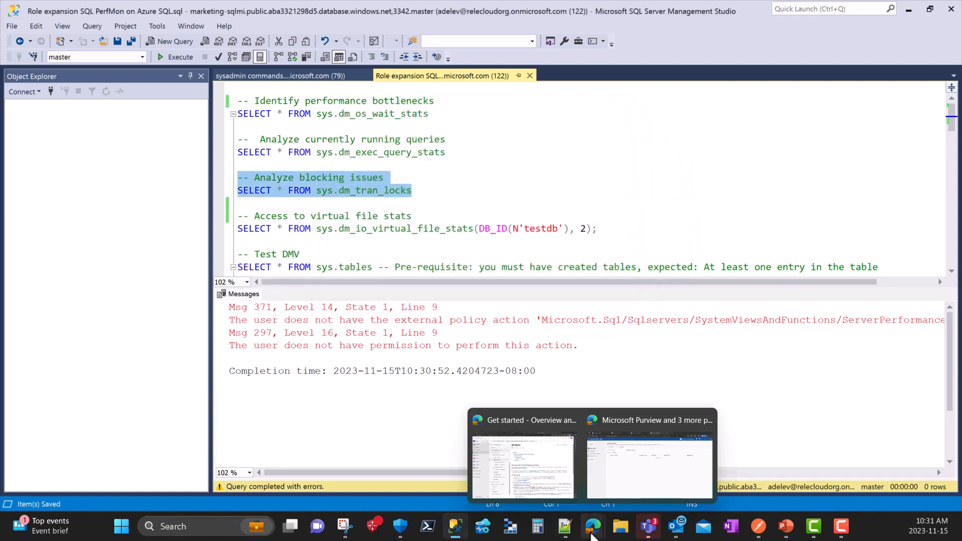
left_click(652, 476)
left_click(89, 9)
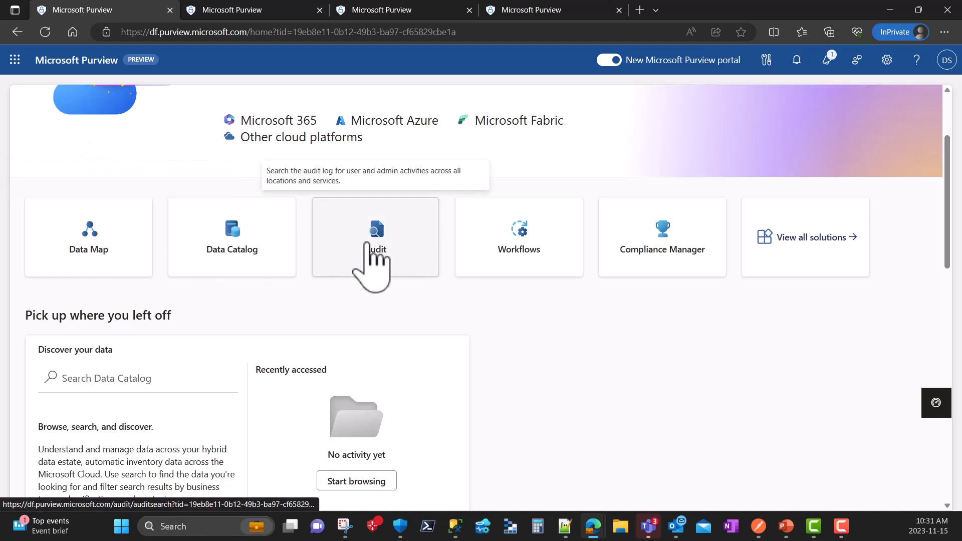
left_click(247, 10)
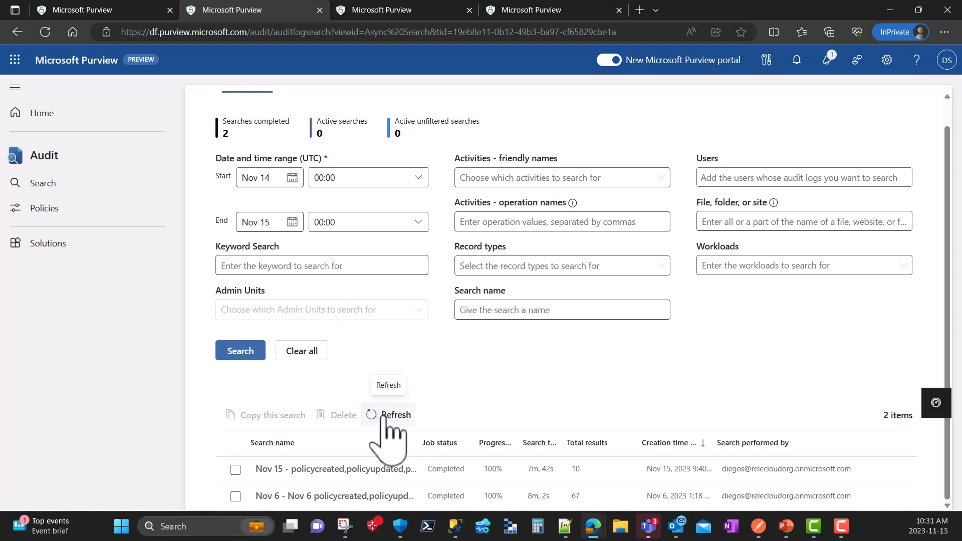
left_click(332, 468)
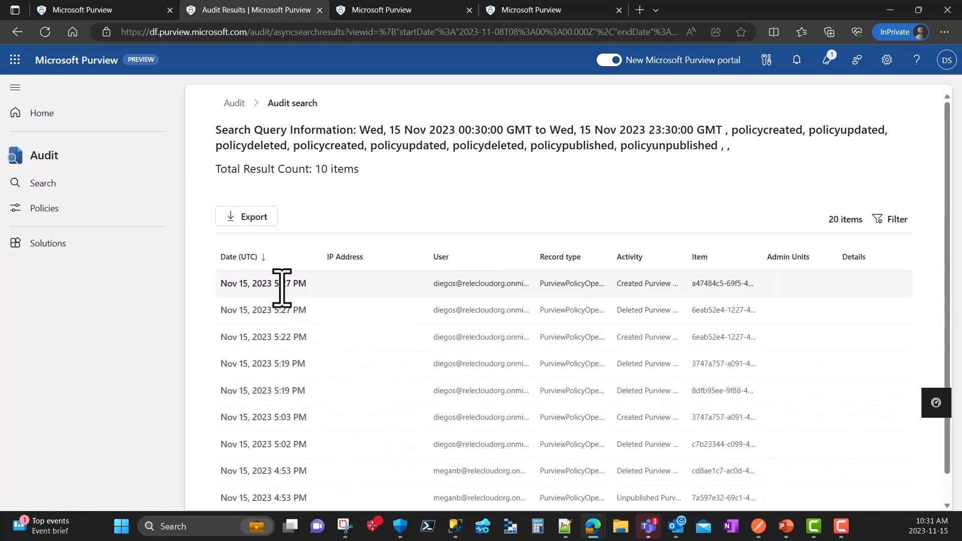
- Open the newest policy creation record and examine its activity, policy type, old value, new value and creation time details
left_click(279, 285)
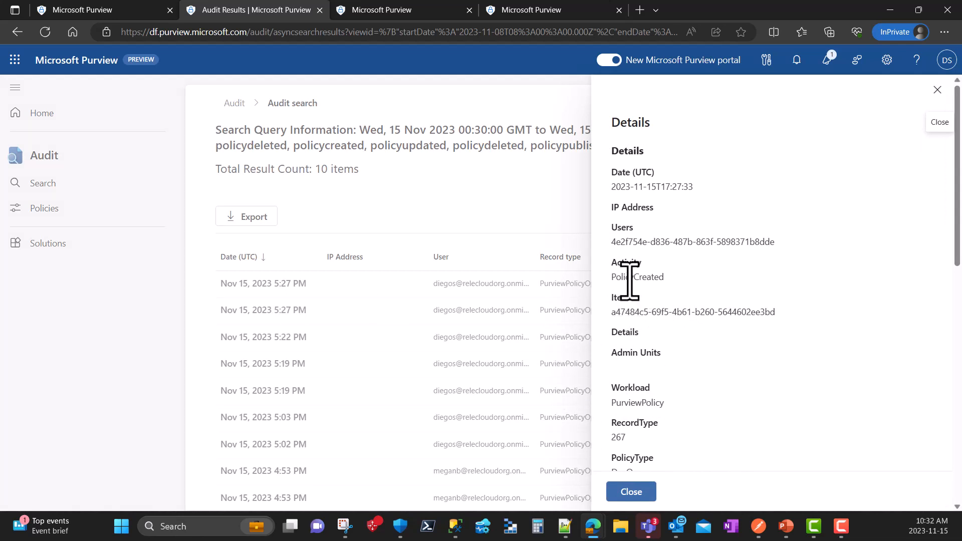
scroll(654, 312, "down", 6)
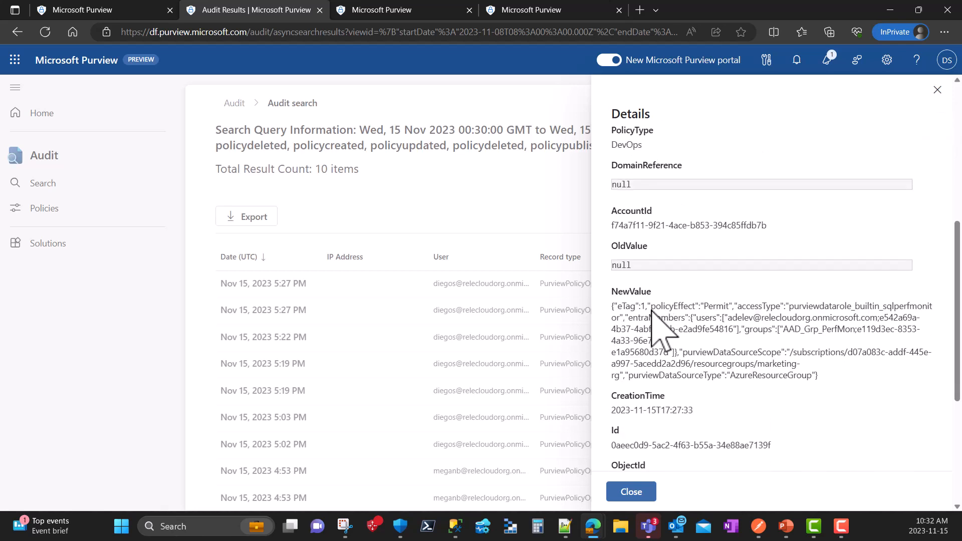
scroll(654, 312, "up", 4)
scroll(651, 309, "up", 3)
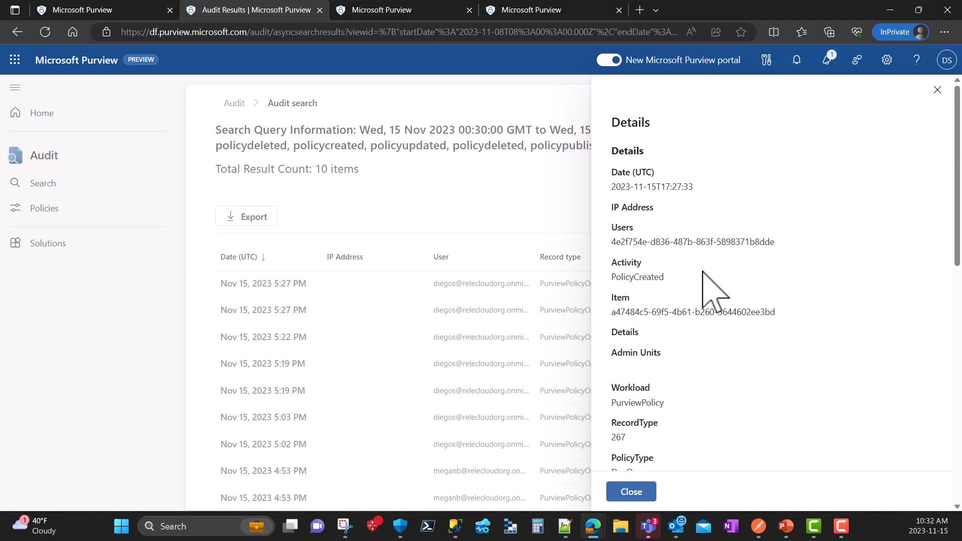
scroll(731, 347, "down", 3)
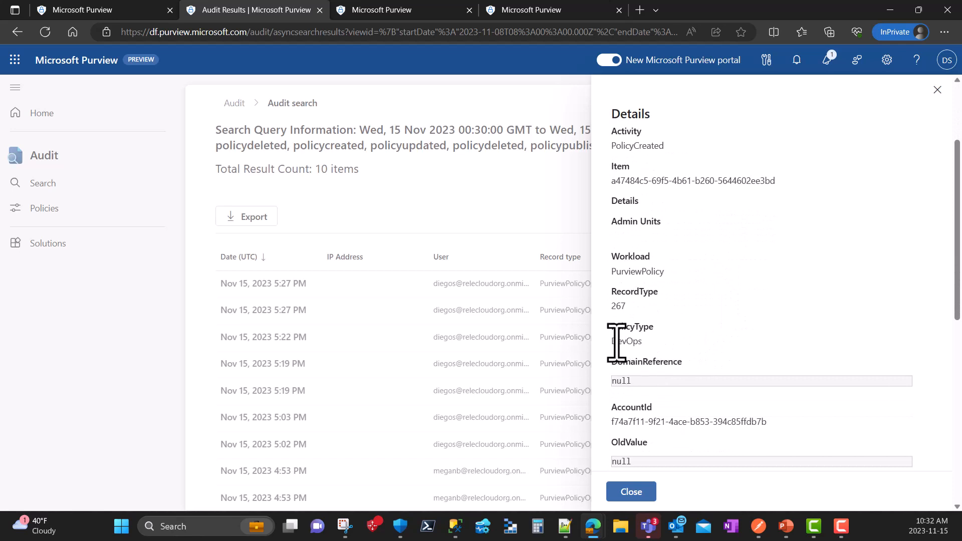
scroll(628, 371, "down", 3)
scroll(628, 371, "down", 3)
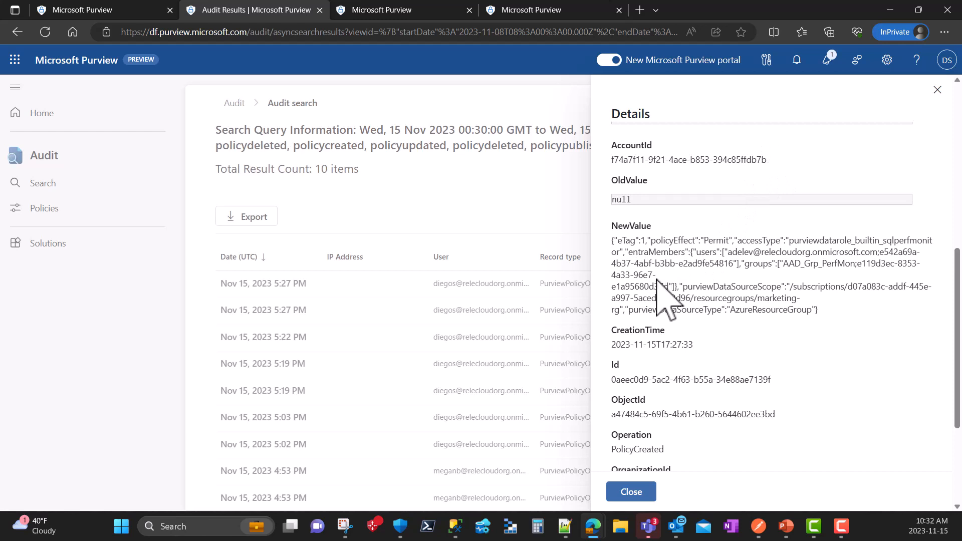
scroll(666, 232, "up", 3)
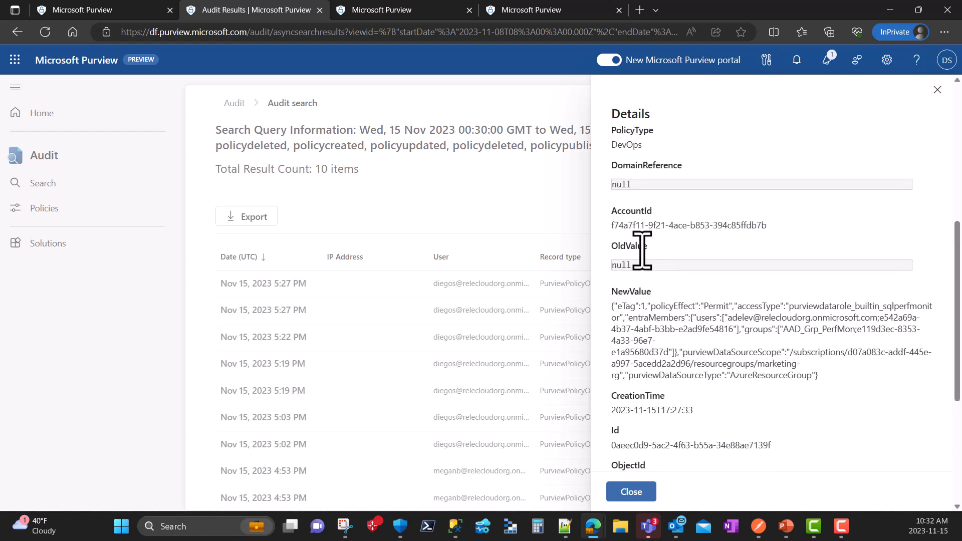
scroll(638, 301, "up", 2)
scroll(639, 345, "down", 2)
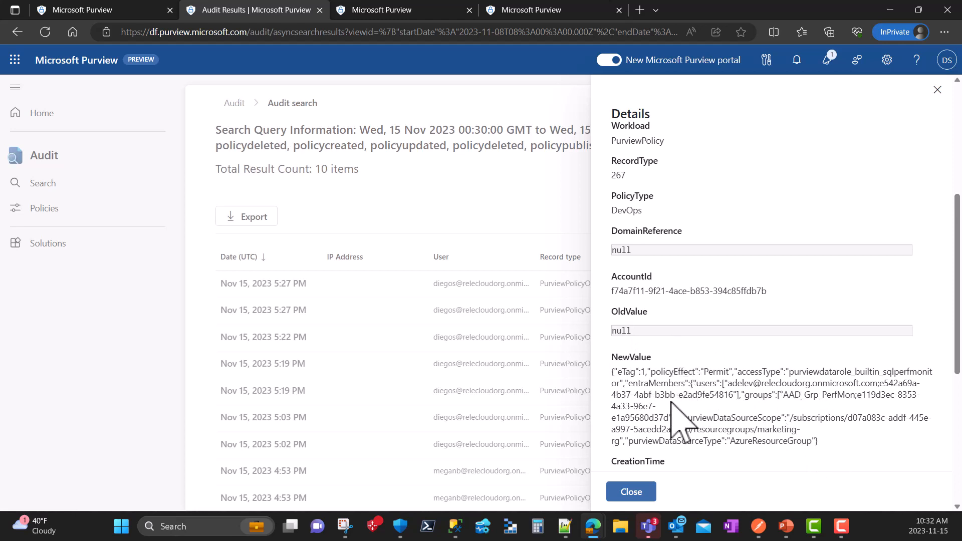
scroll(676, 391, "down", 3)
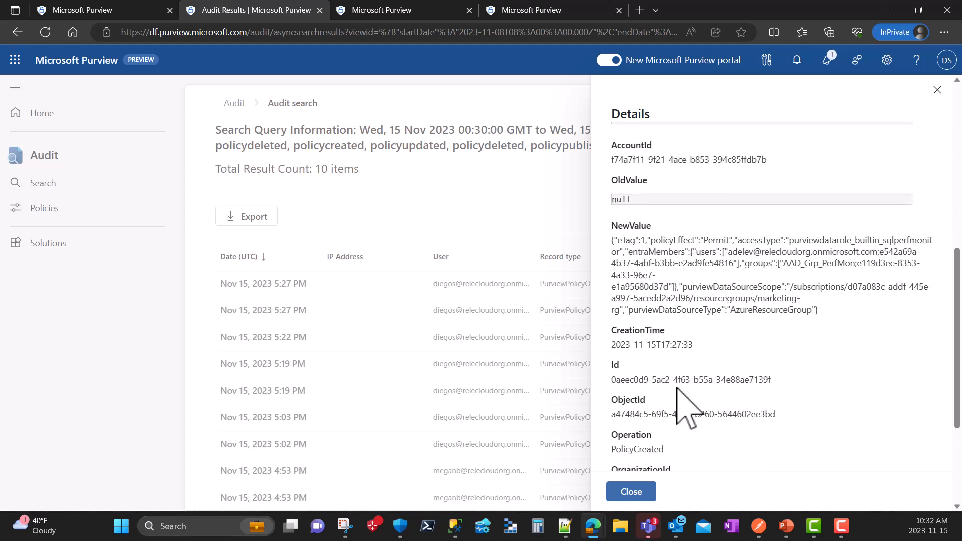
scroll(675, 350, "up", 5)
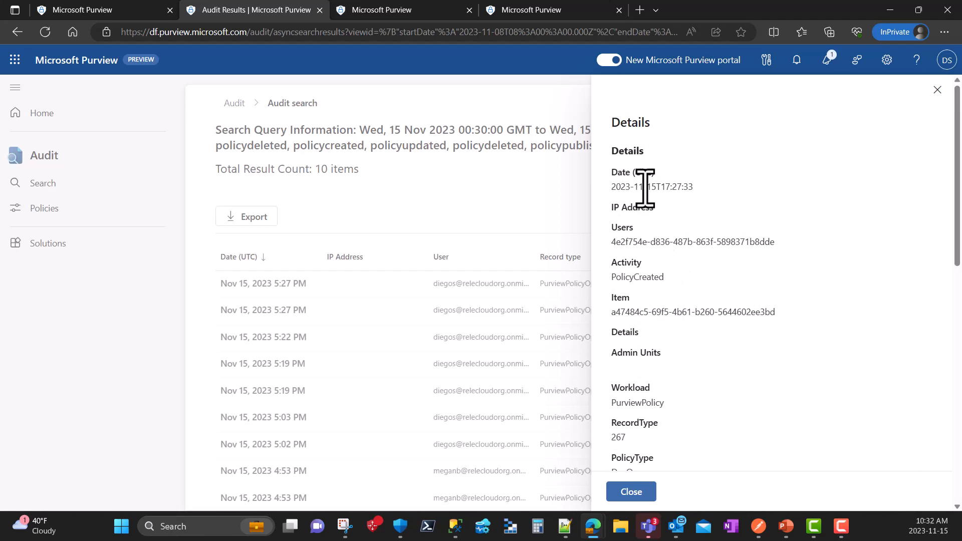